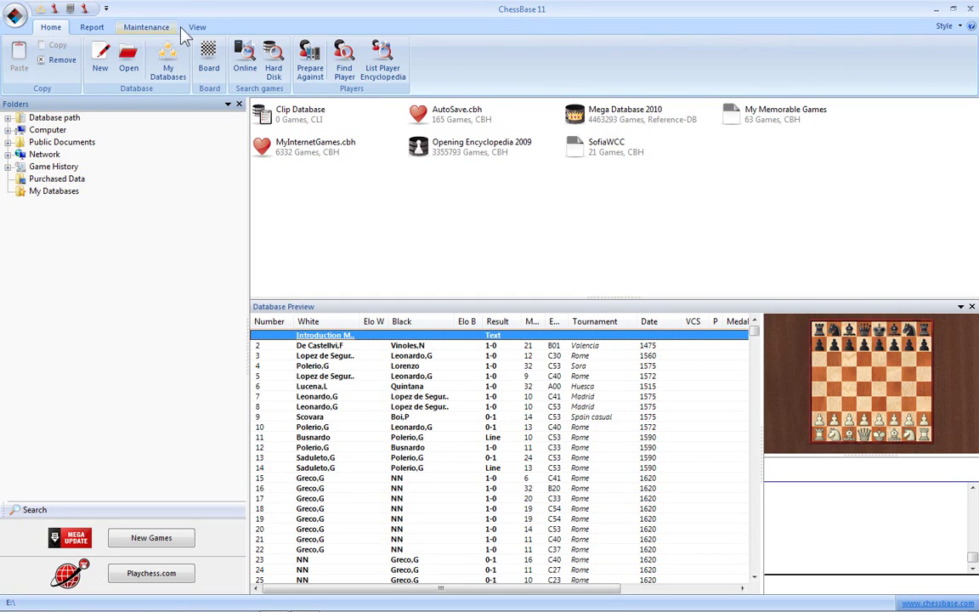
Browse the report, maintenance and layout ribbon commands, then return to the Home commands
click(79, 27)
click(132, 31)
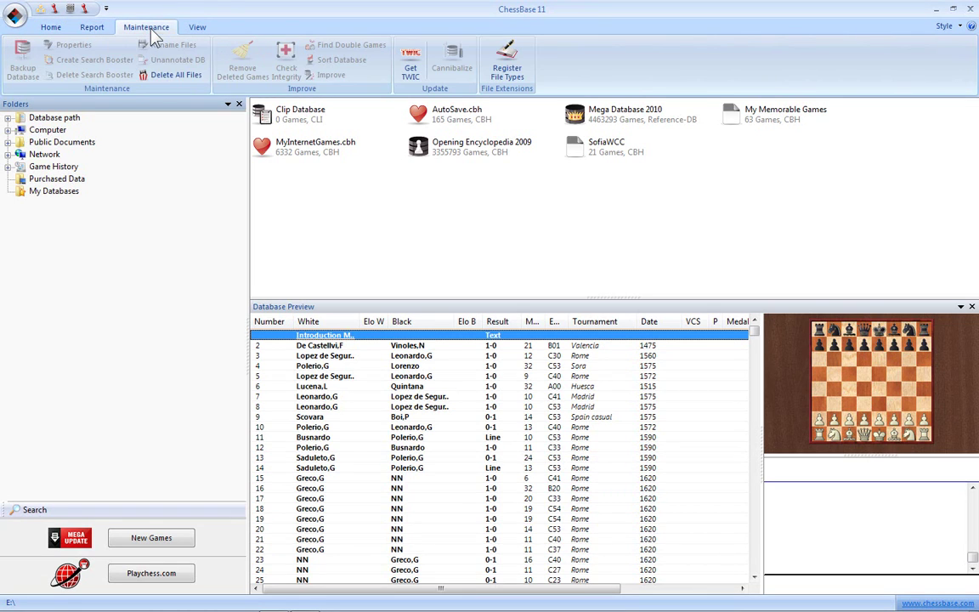
click(201, 29)
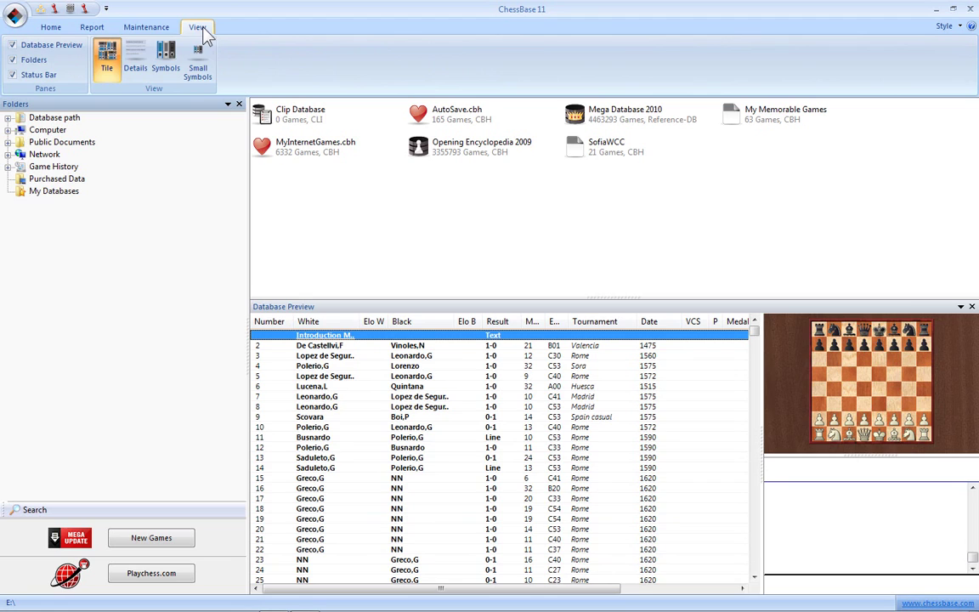
click(142, 28)
click(94, 31)
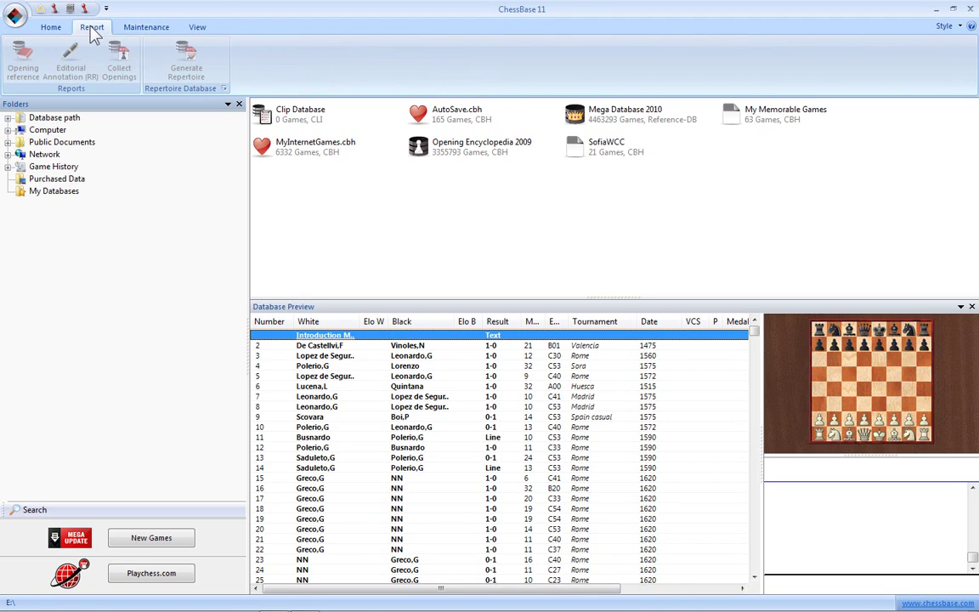
click(145, 34)
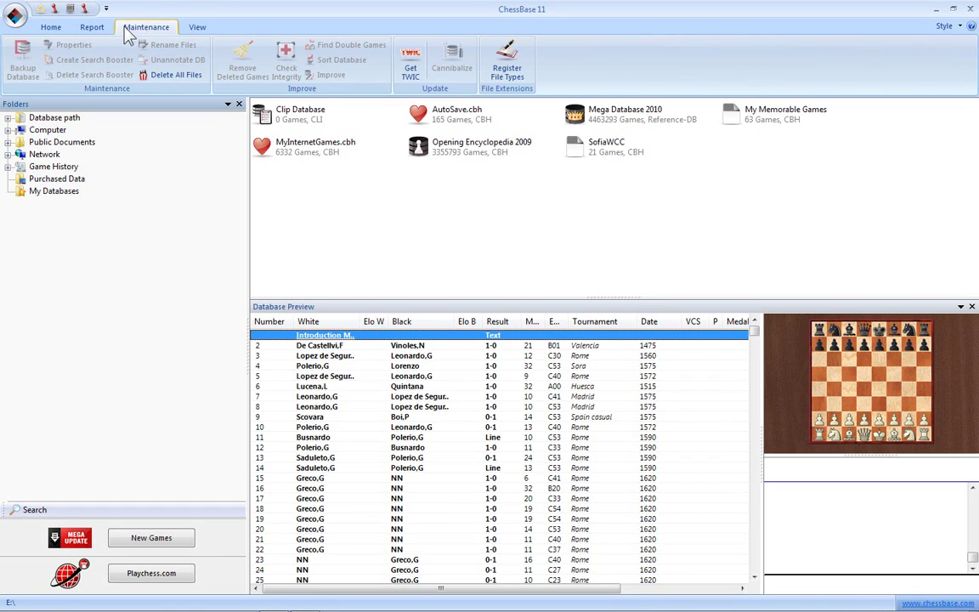
click(56, 29)
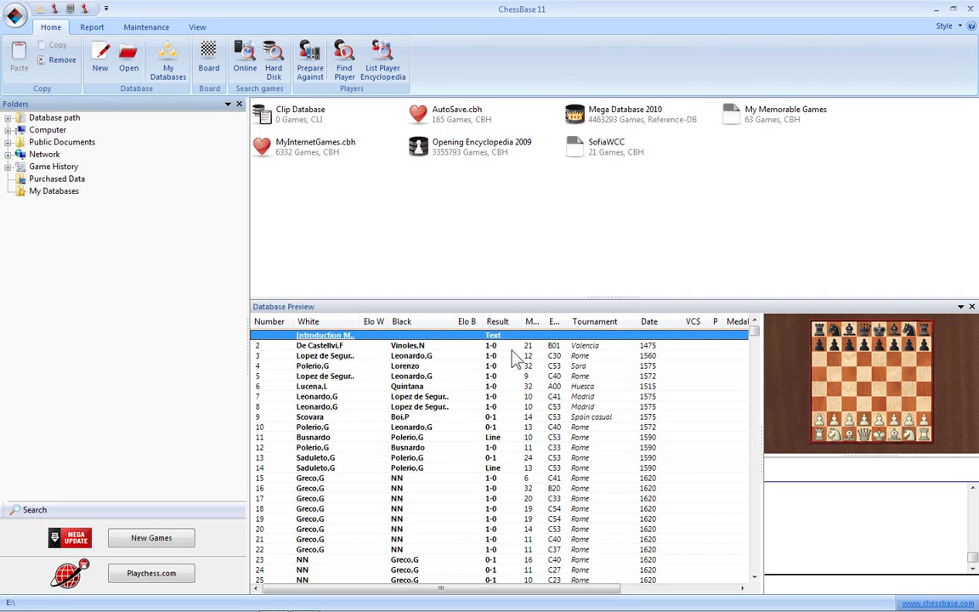
In Mega Database 2010, preview game 2 and step through 2.exd5 Qxd5 to 3.Nc3
click(588, 123)
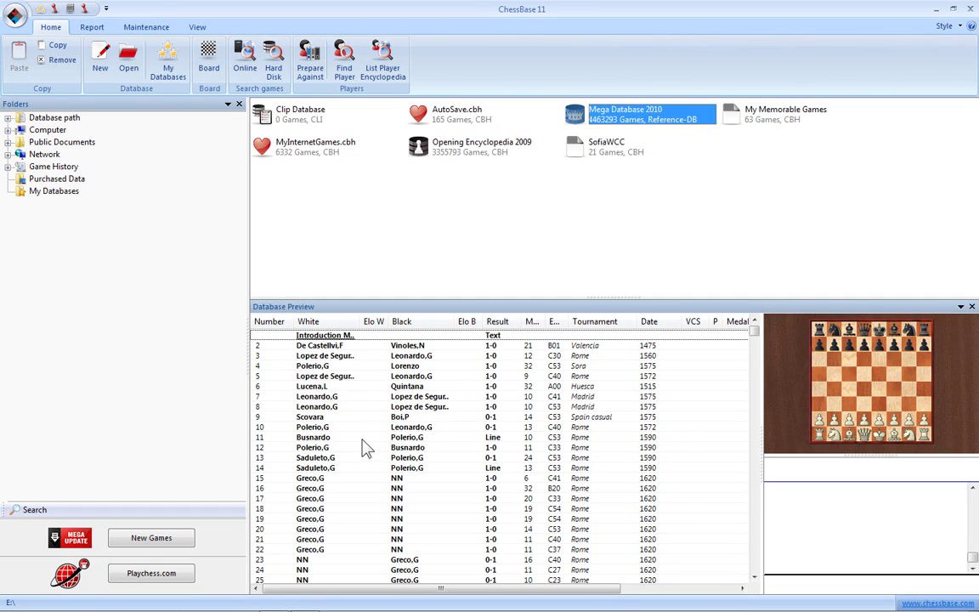
click(334, 346)
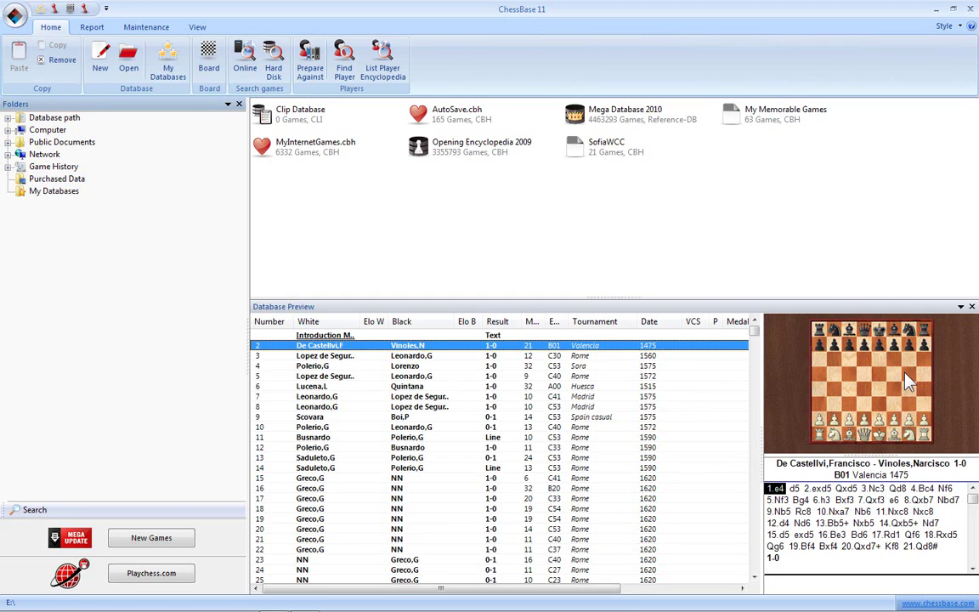
click(793, 491)
click(820, 490)
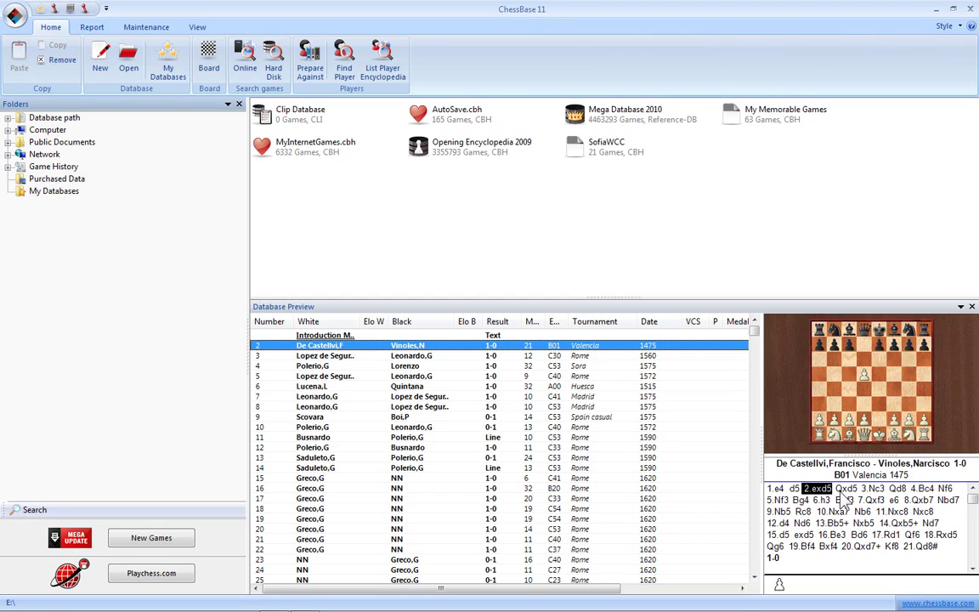
click(841, 493)
click(869, 493)
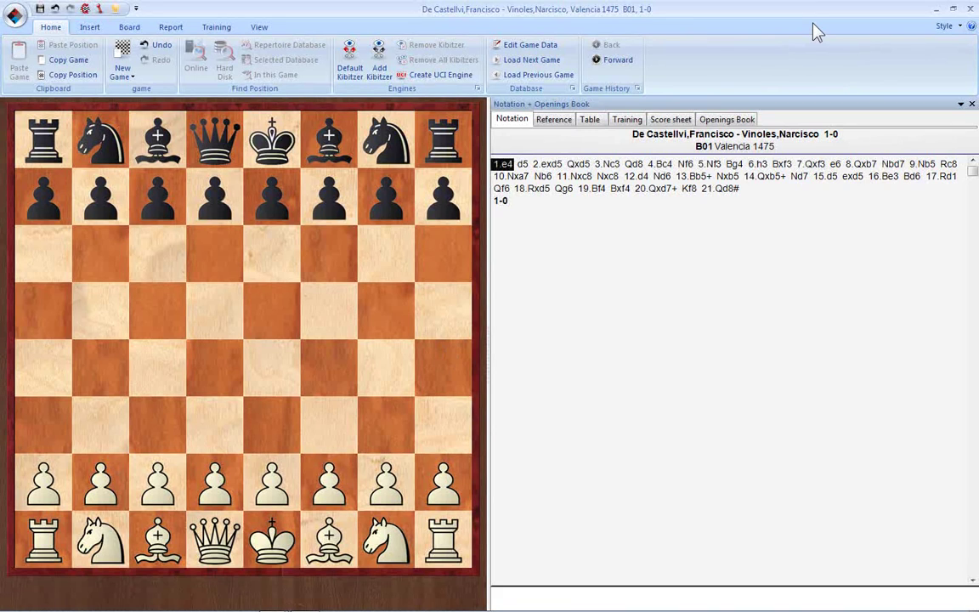
click(91, 28)
click(129, 28)
click(171, 28)
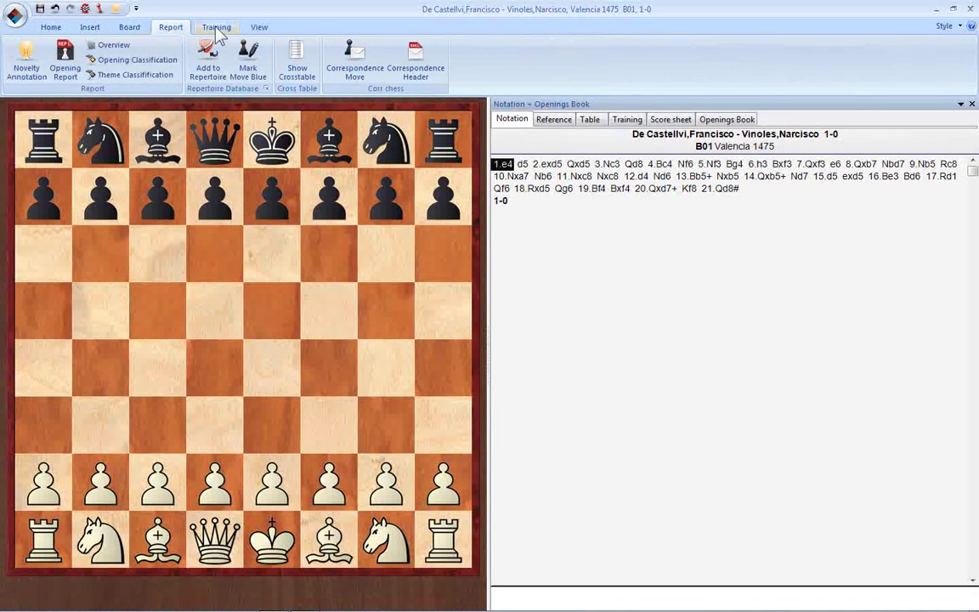
click(216, 28)
click(260, 31)
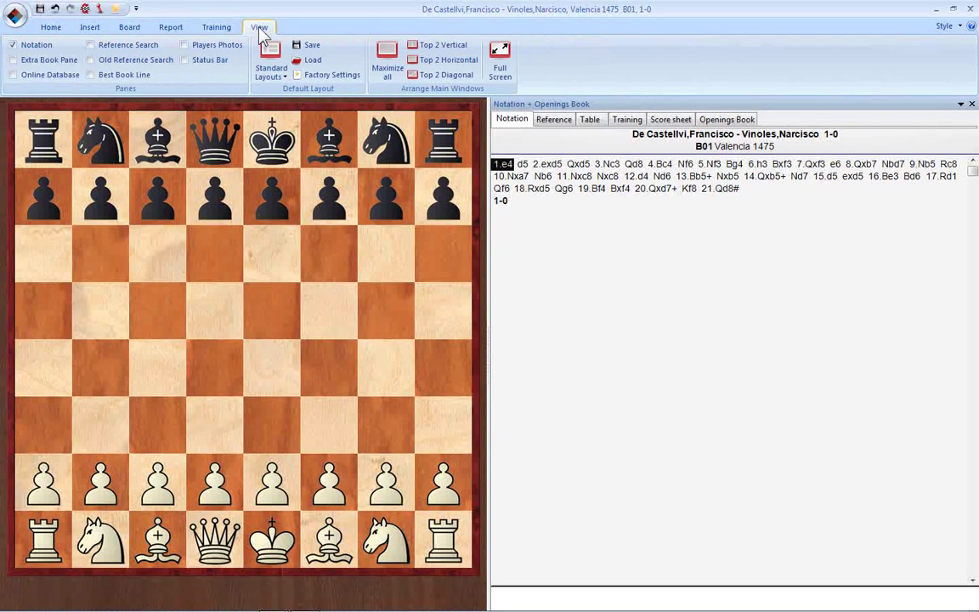
click(60, 30)
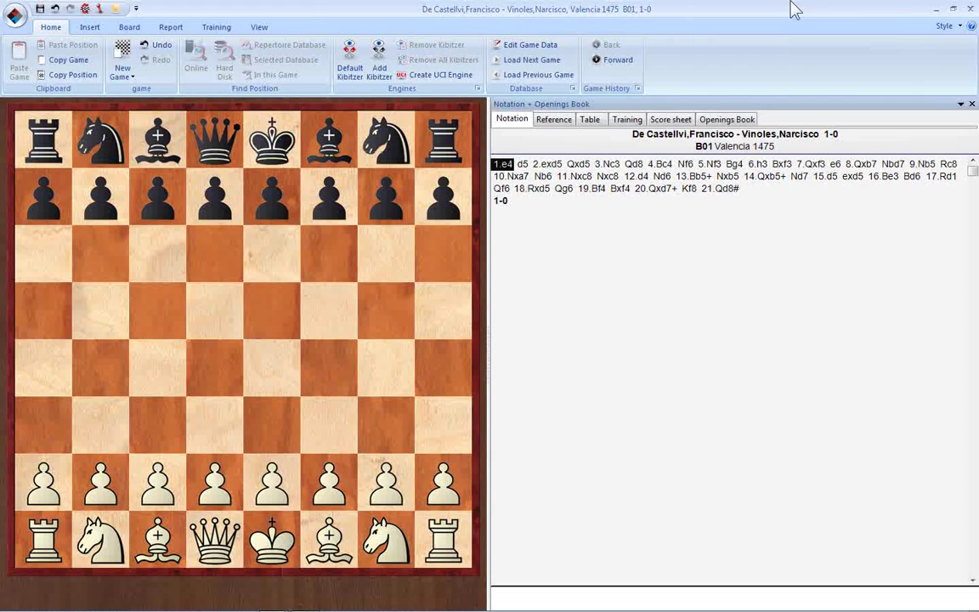
click(970, 10)
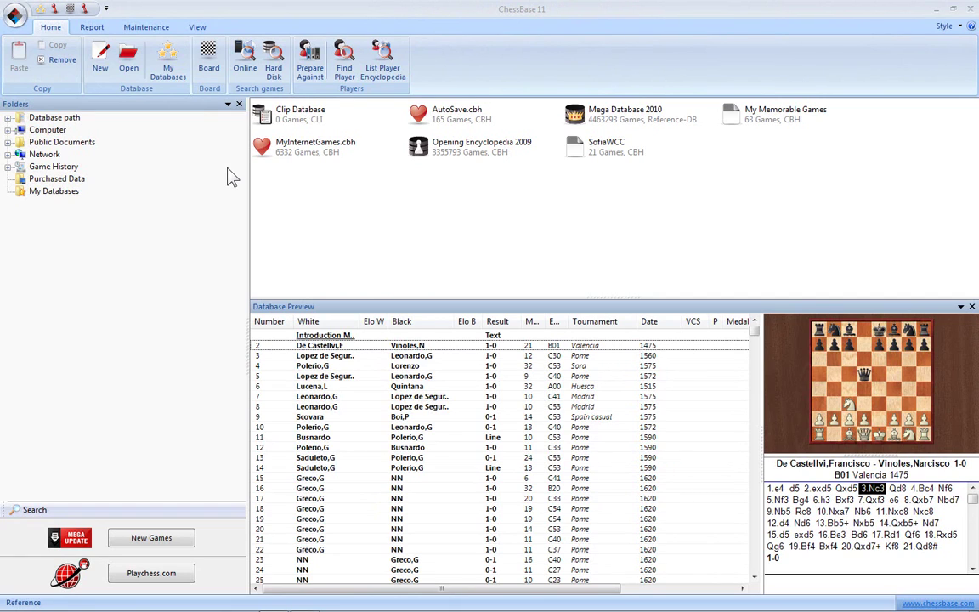
click(8, 118)
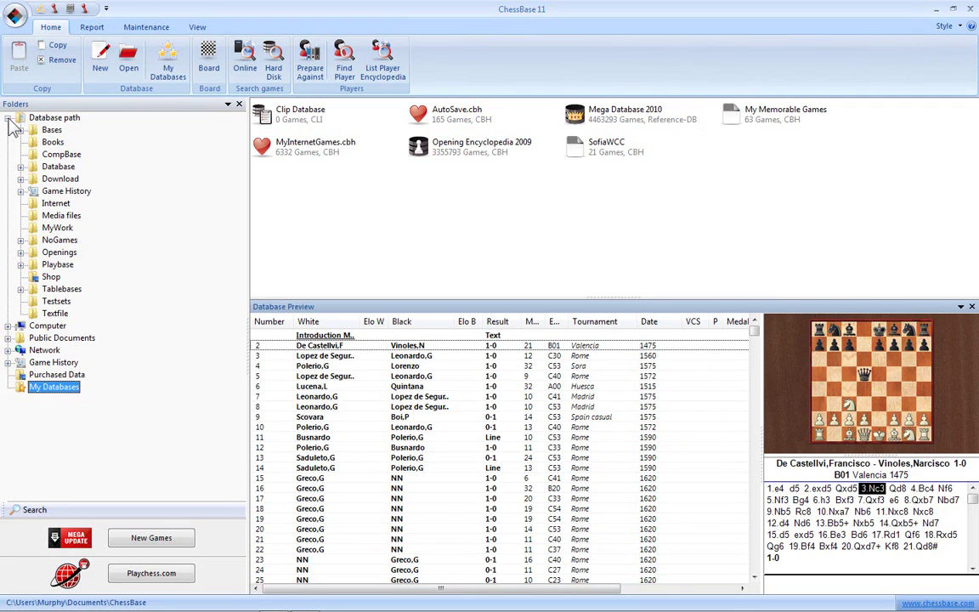
click(8, 118)
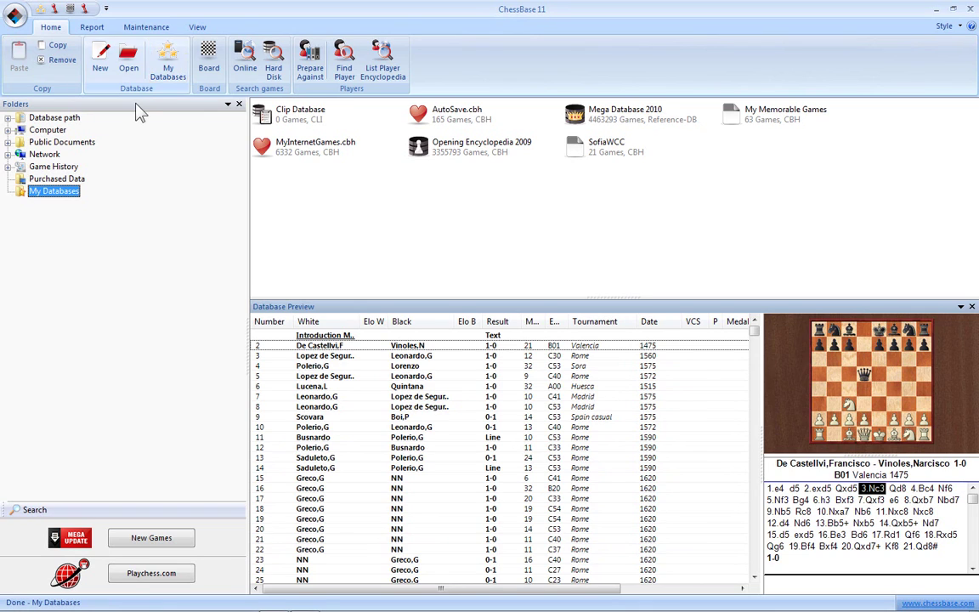
Show the My Databases collection, then open an empty new-game board and close it
click(68, 189)
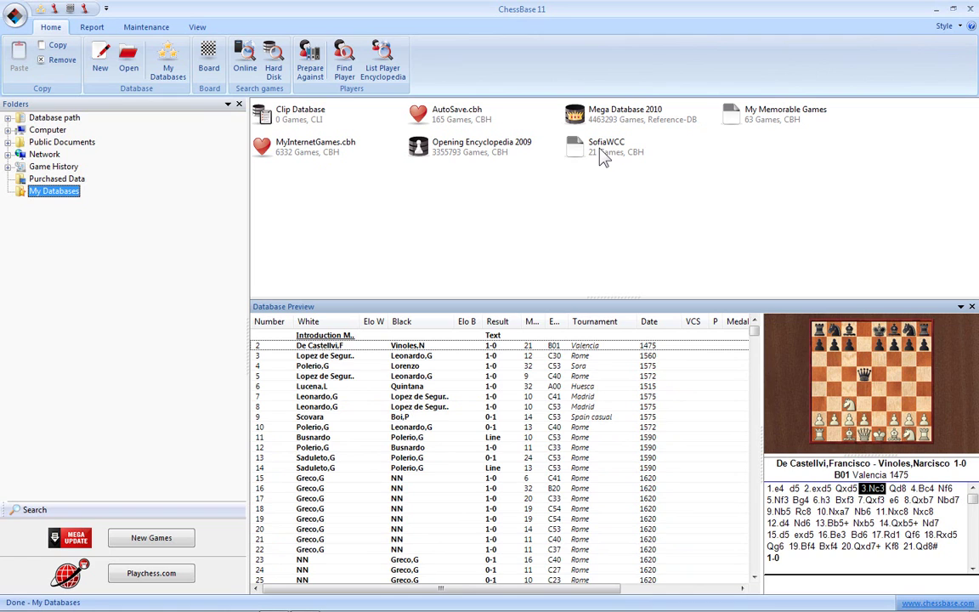
click(211, 60)
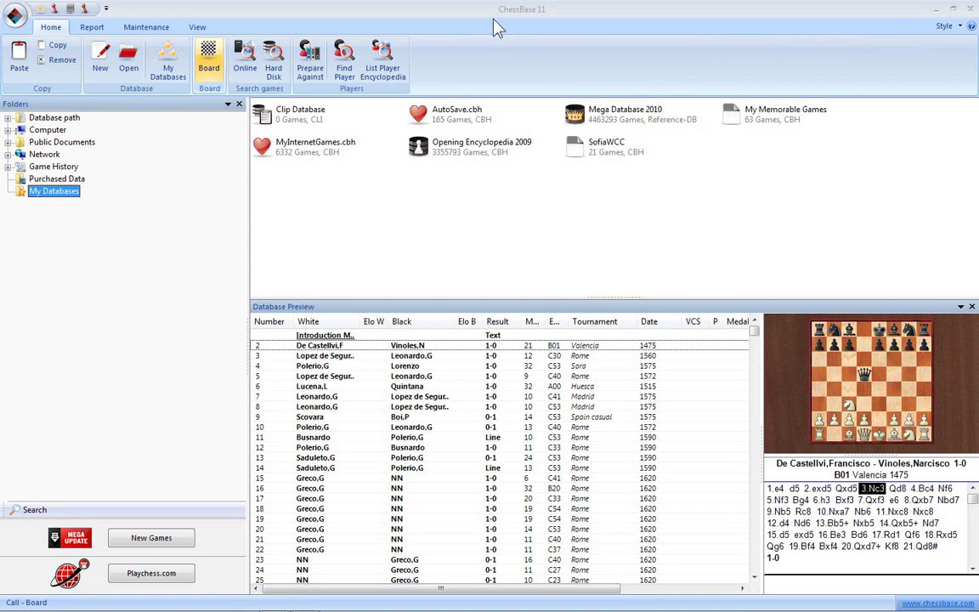
click(969, 8)
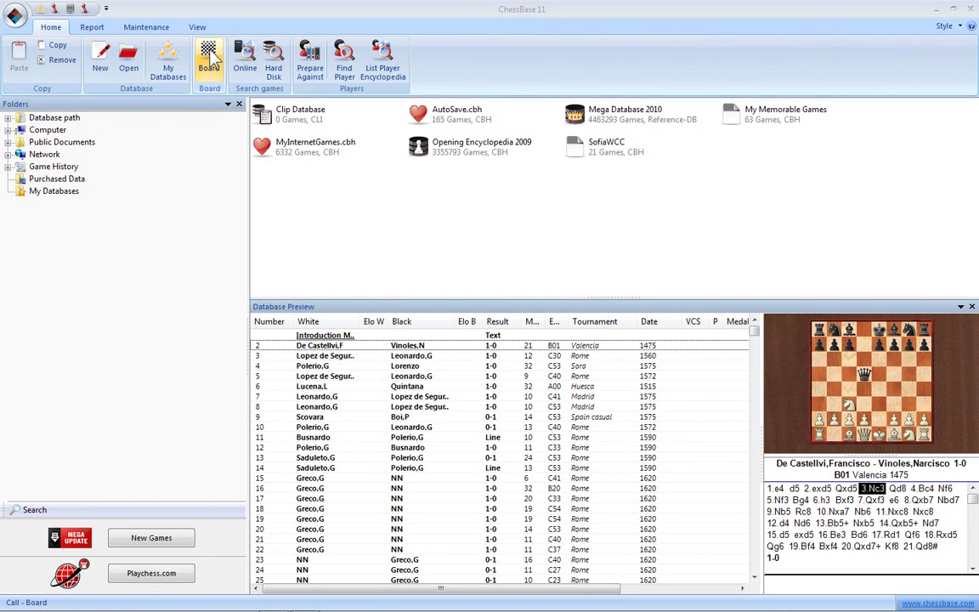
Reopen the empty Enter New Game board and close it again
click(210, 59)
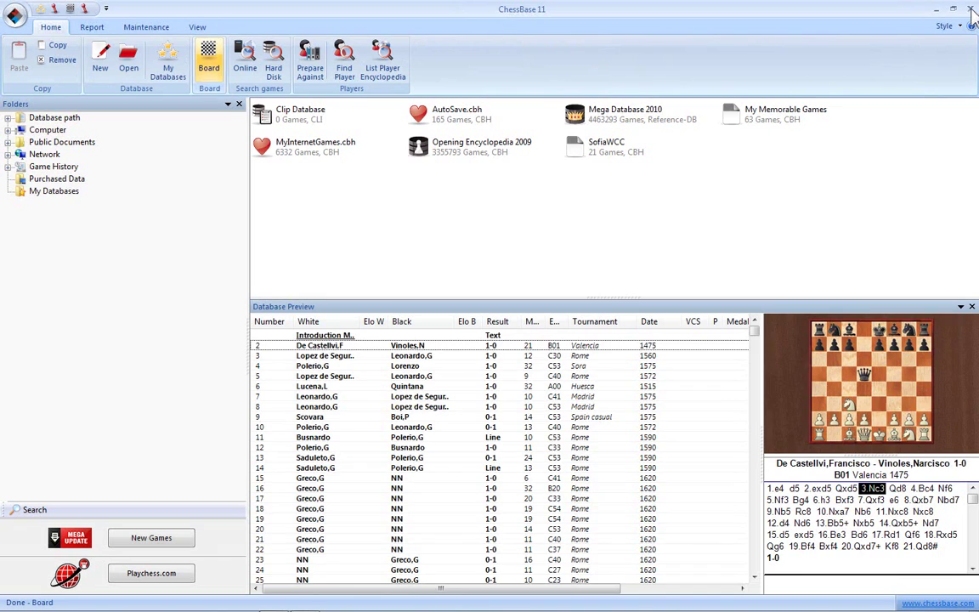
click(970, 8)
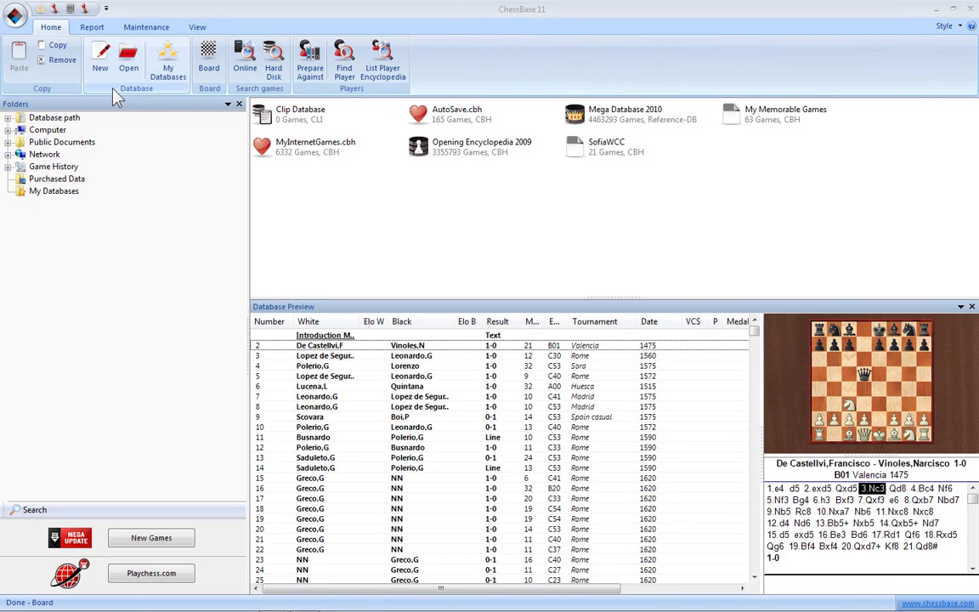
From the application menu, open About ChessBase 11 showing the Sep 22 2010 version and credits
click(16, 17)
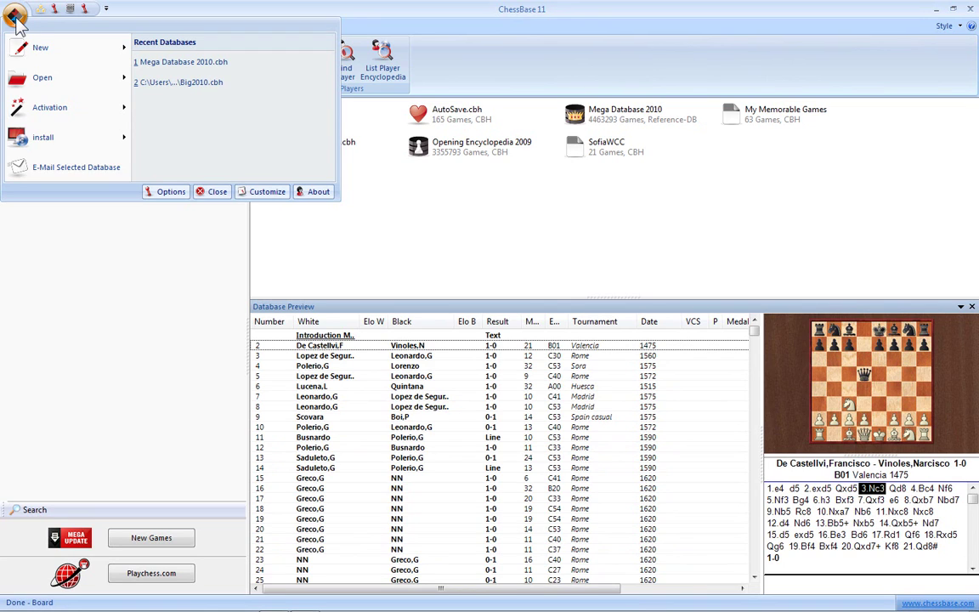
mouse_move(28, 46)
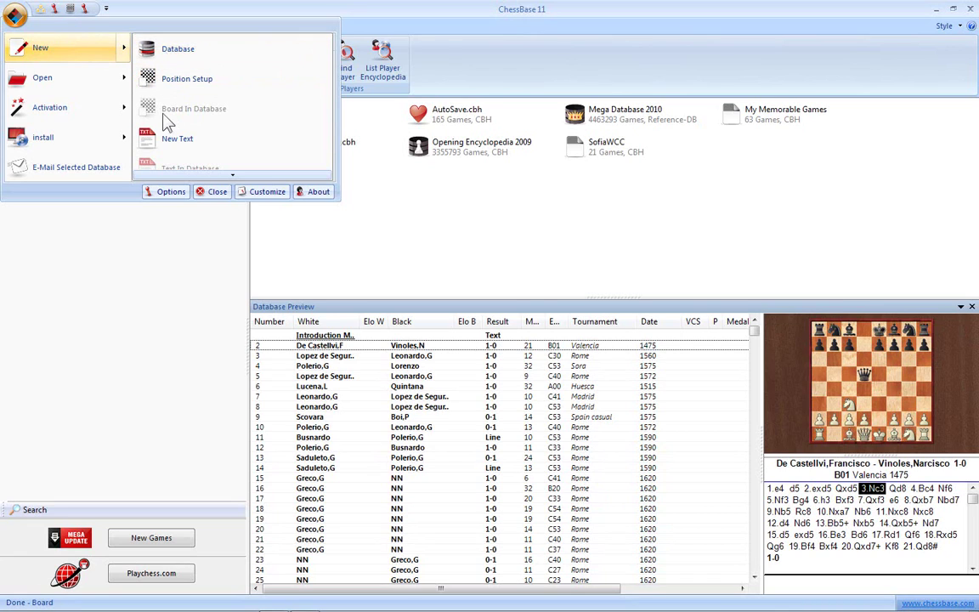
mouse_move(86, 85)
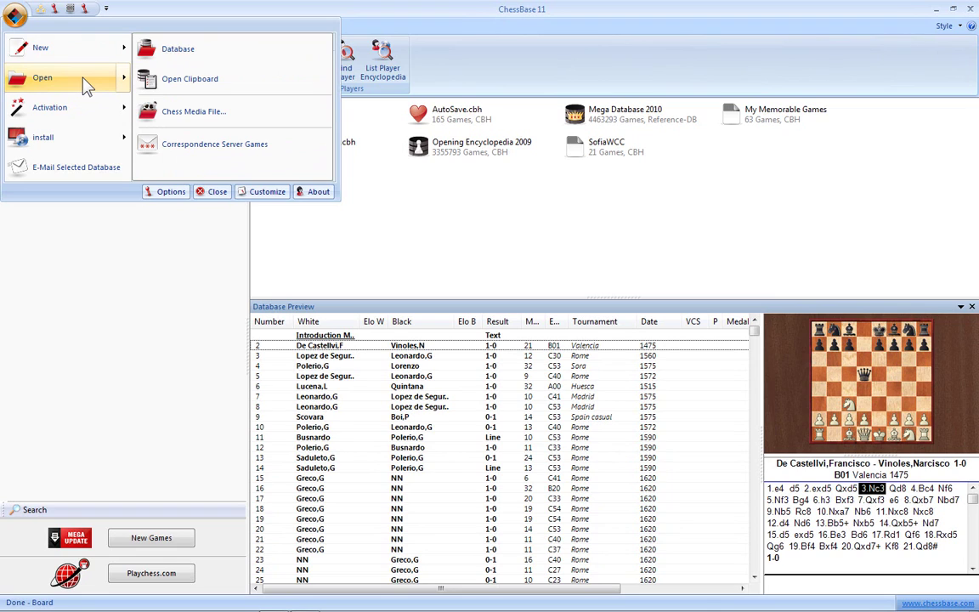
mouse_move(73, 117)
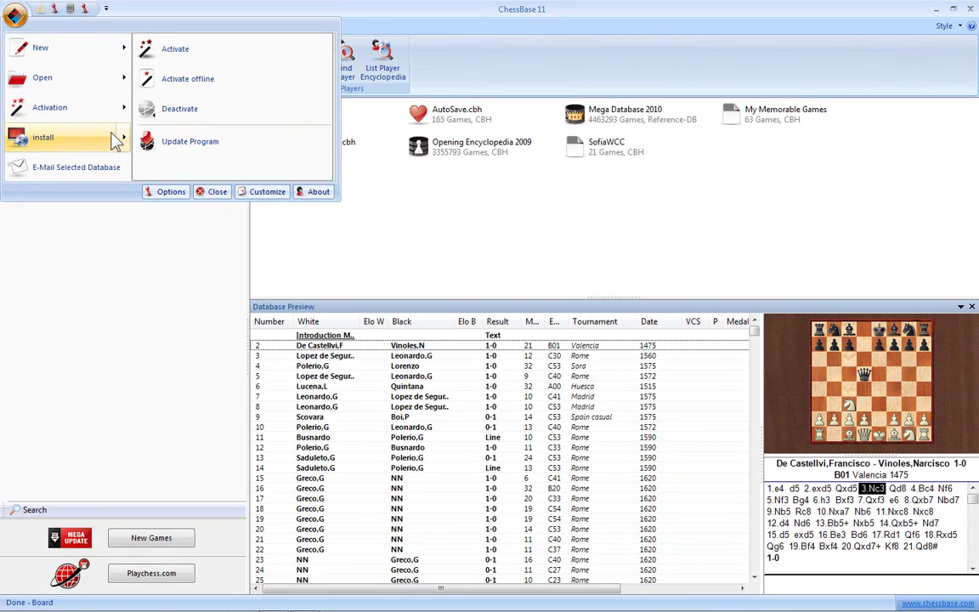
mouse_move(112, 136)
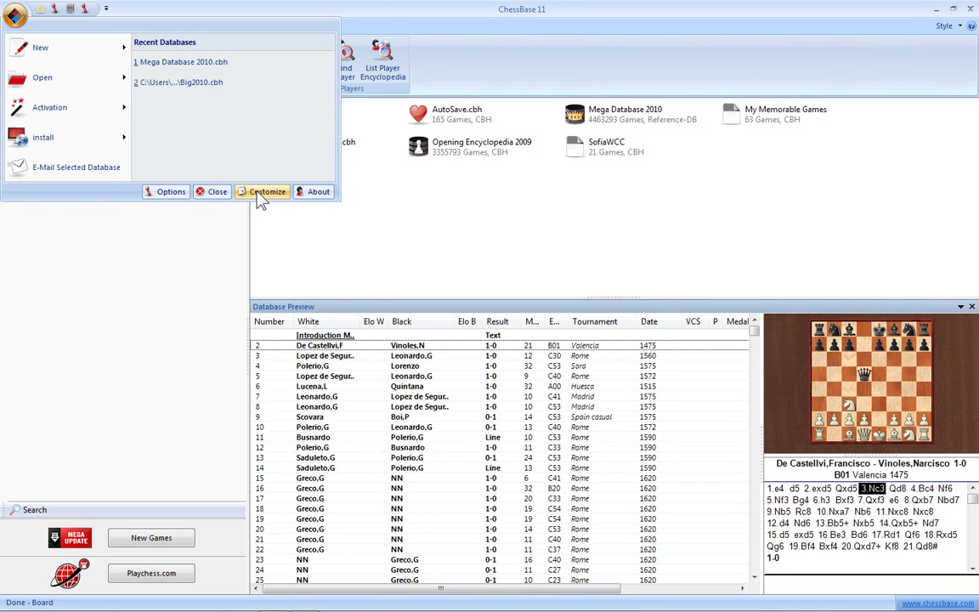
click(317, 194)
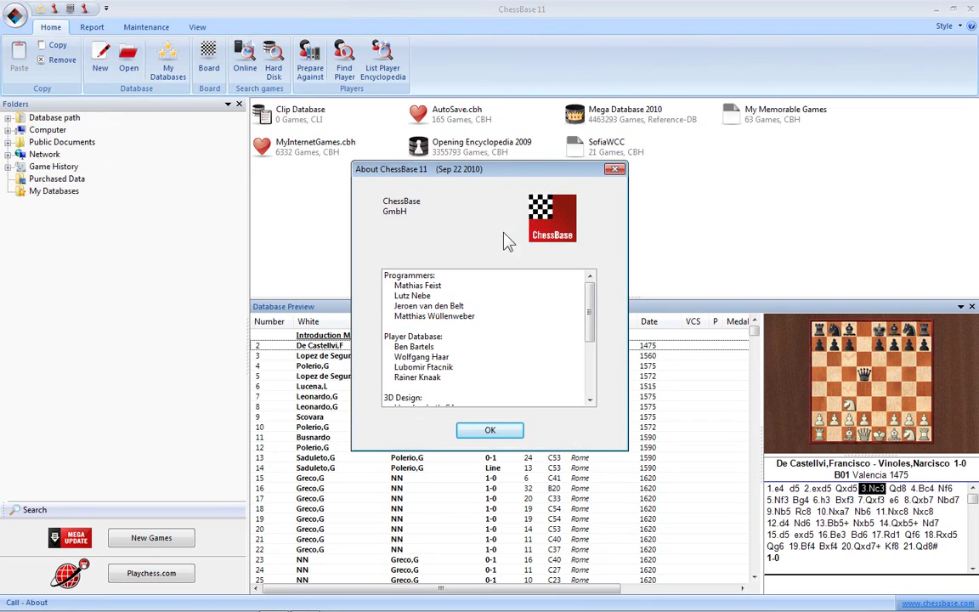
Dismiss the About ChessBase 11 dialog with OK
click(490, 432)
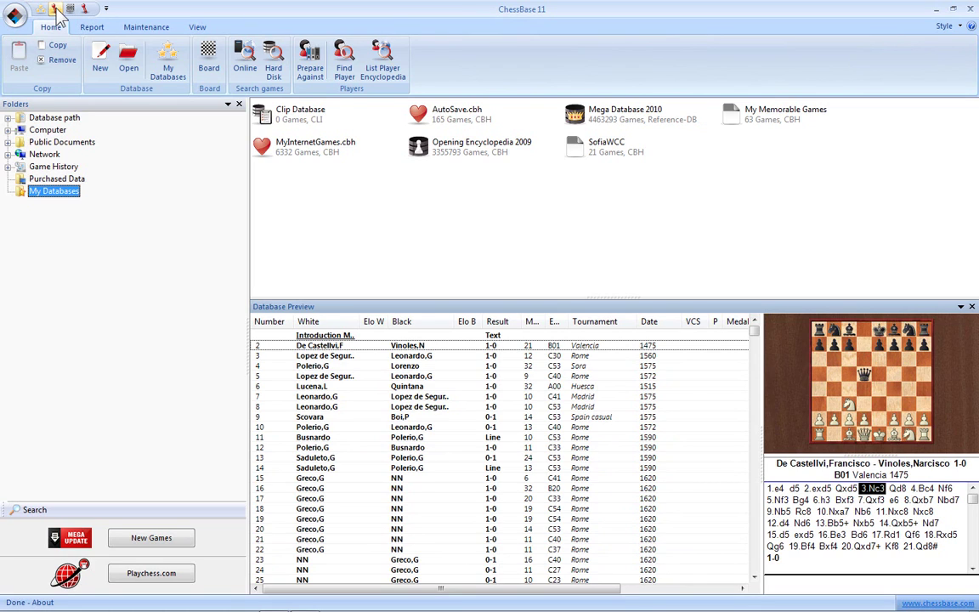
click(107, 9)
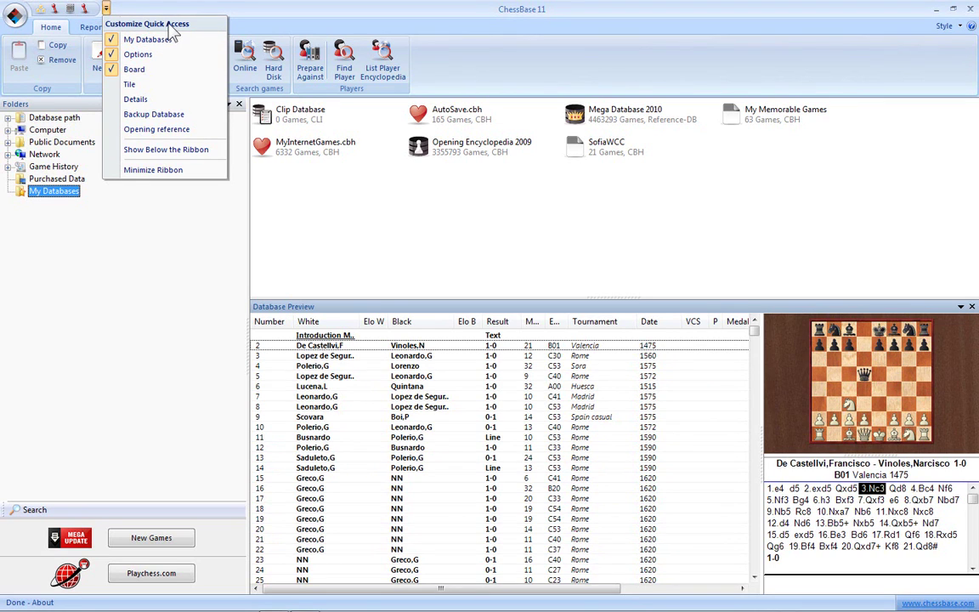
click(257, 16)
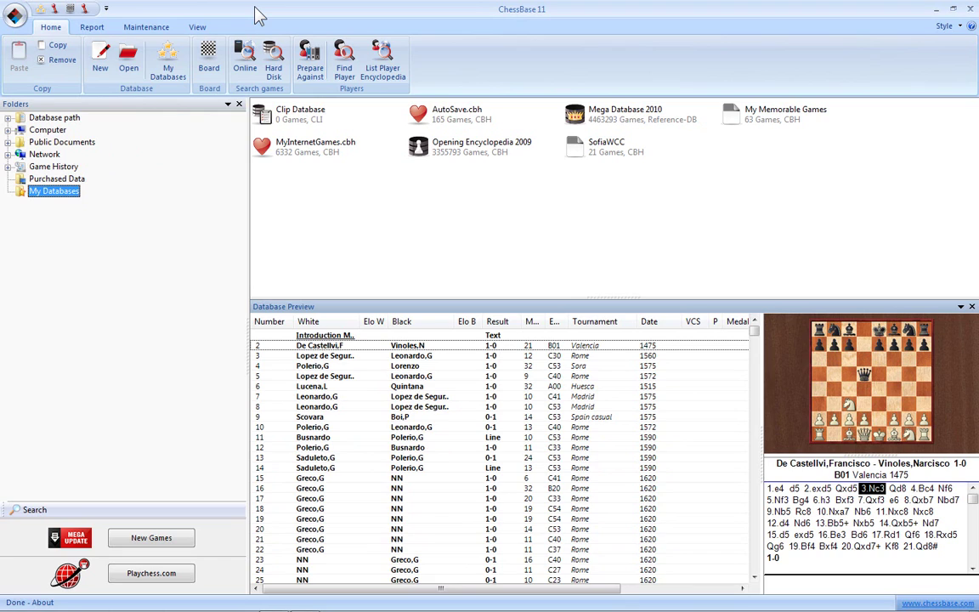